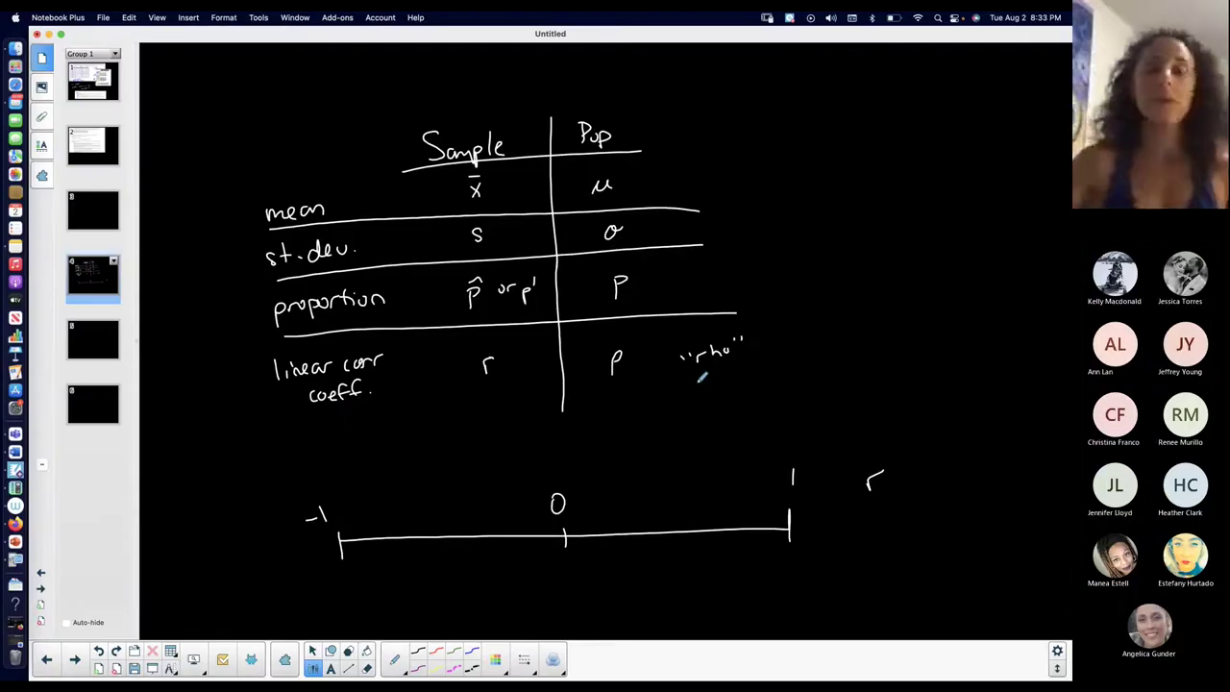
# Step: Handwrite 'or ρ' under the r label at the 1 end, redrawing the misplaced strokes
pyautogui.scroll(-3, 523, 518)
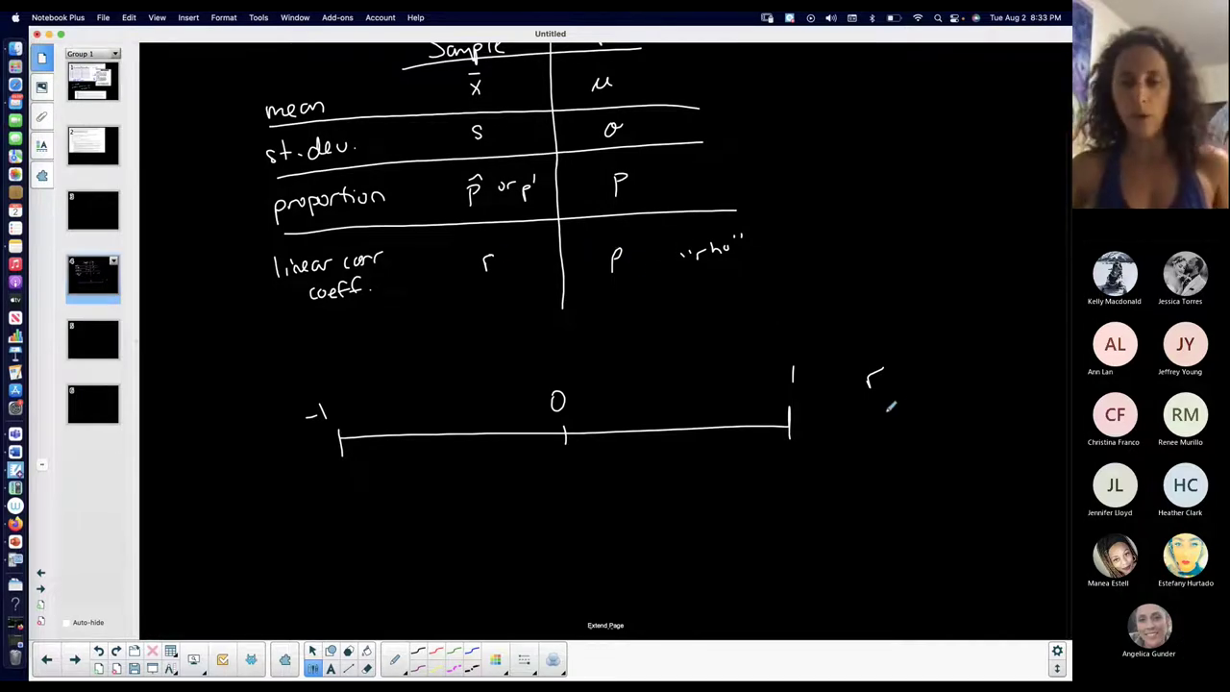
pyautogui.moveTo(886, 412)
pyautogui.mouseDown()
pyautogui.moveTo(913, 405)
pyautogui.moveTo(918, 468)
pyautogui.mouseUp()
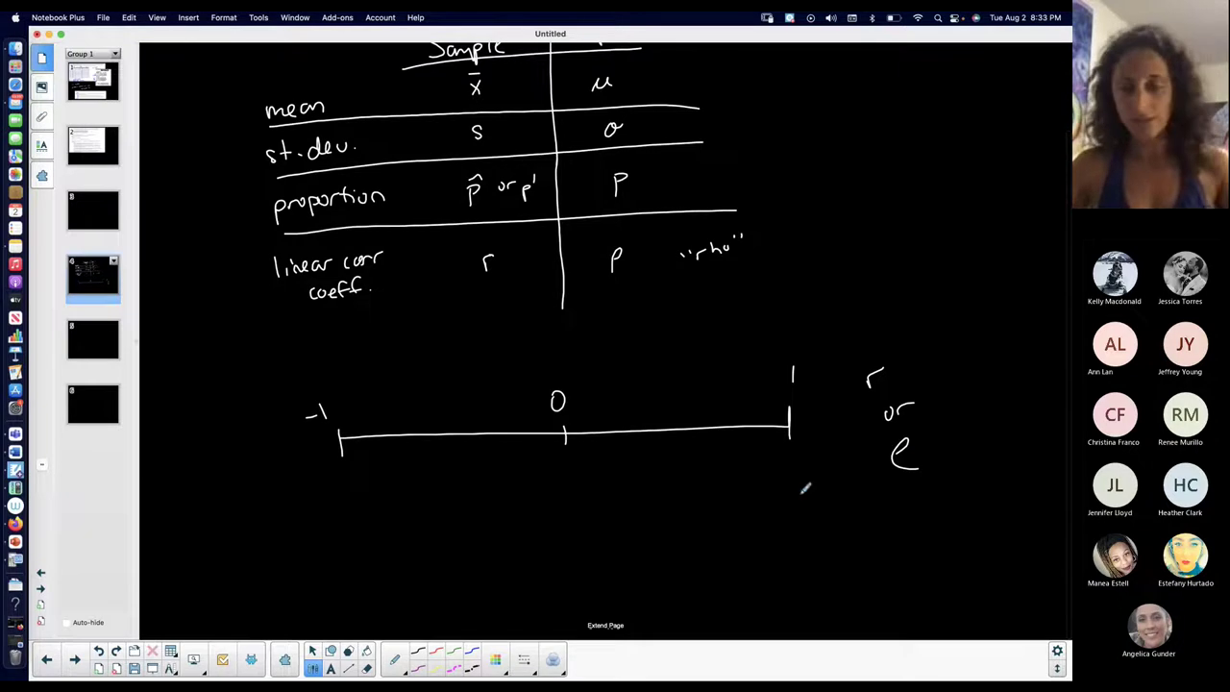
pyautogui.press('super+z')
pyautogui.press('super+z')
pyautogui.moveTo(900, 411); pyautogui.dragTo(920, 402)
pyautogui.moveTo(907, 444); pyautogui.dragTo(905, 469)
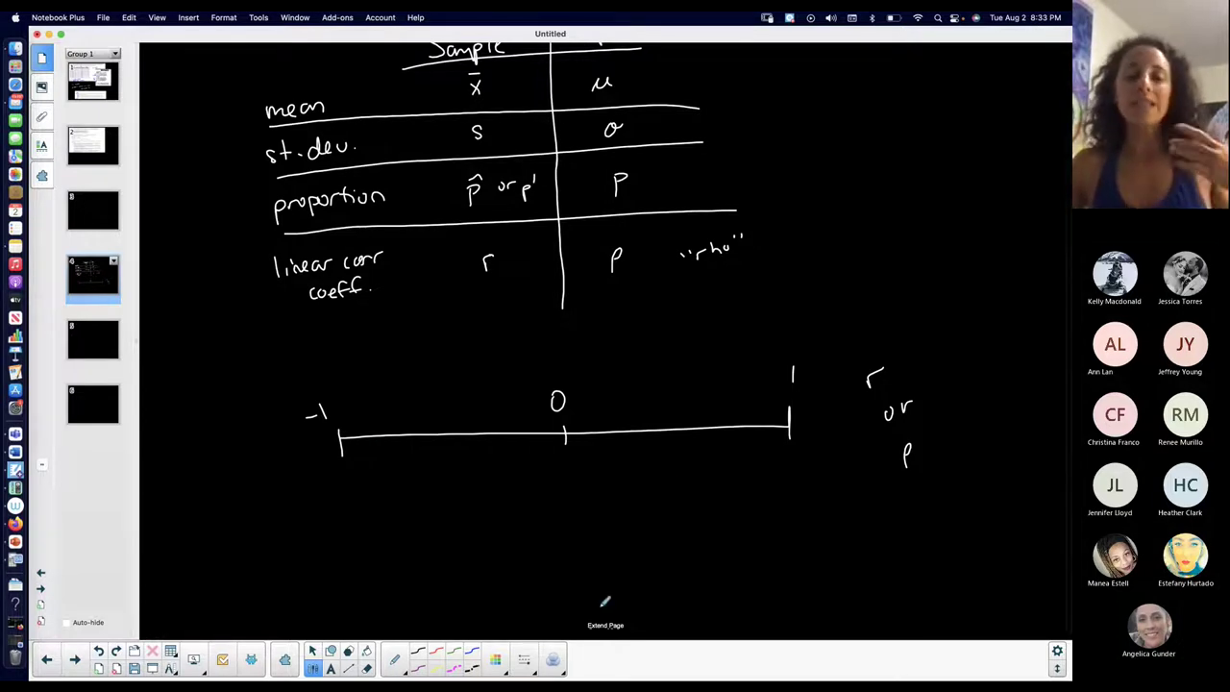
# Step: Extend the page and handwrite 'no linear correlation' under the 0 tick
pyautogui.click(605, 625)
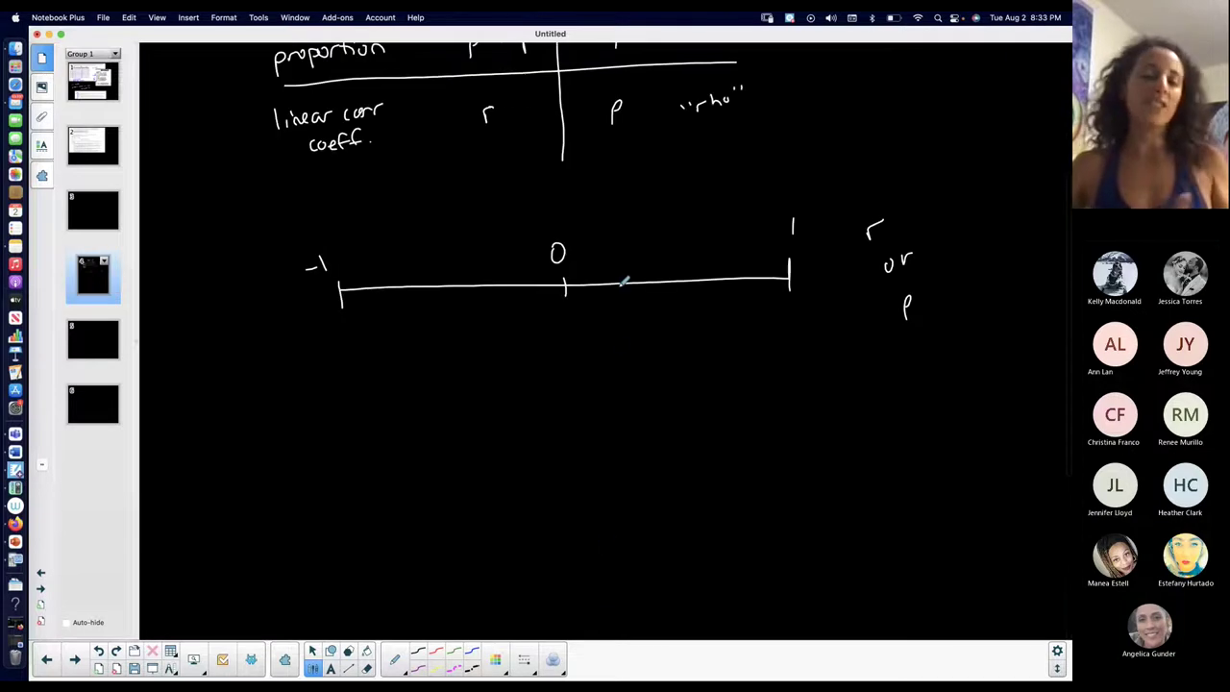
pyautogui.scroll(3, 622, 281)
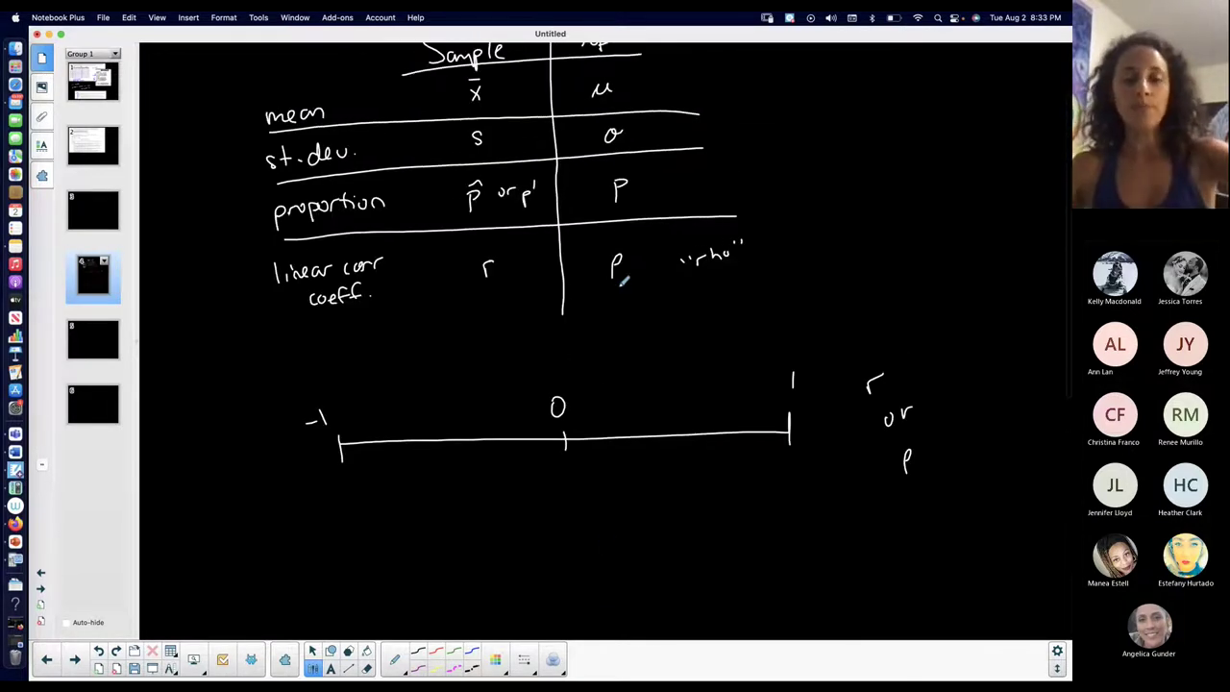
pyautogui.scroll(-1, 659, 352)
pyautogui.scroll(-4, 571, 388)
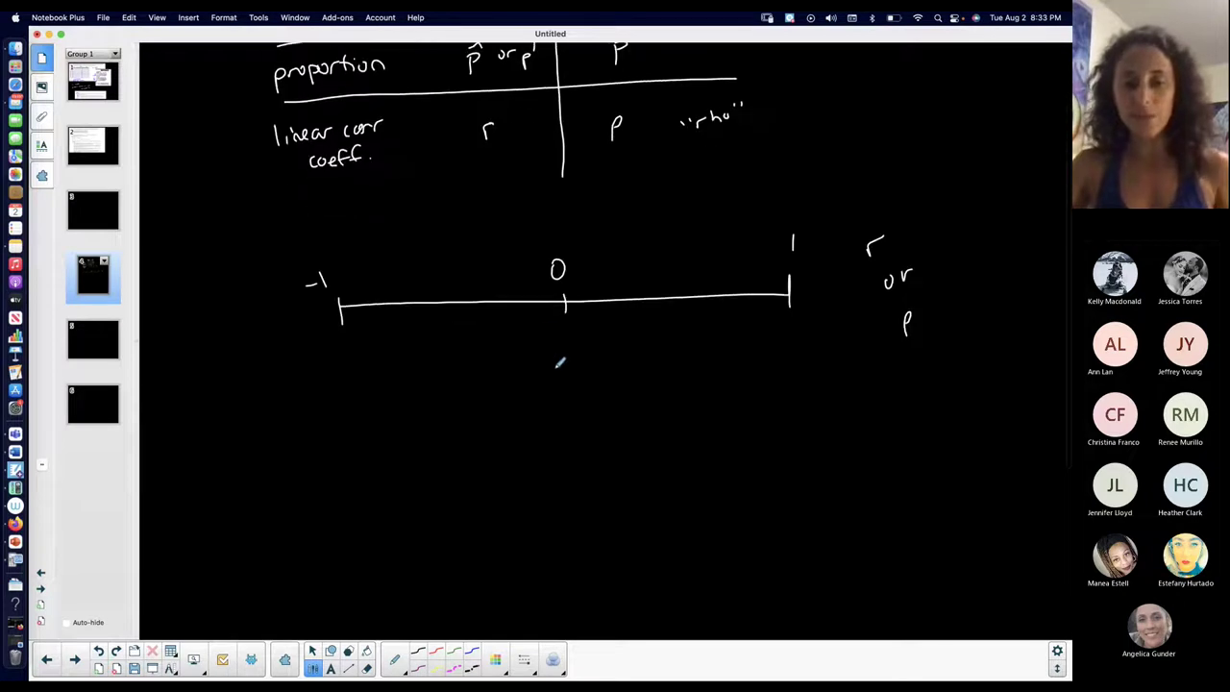
pyautogui.moveTo(545, 346); pyautogui.dragTo(553, 345)
pyautogui.moveTo(557, 336)
pyautogui.mouseDown()
pyautogui.moveTo(553, 371)
pyautogui.moveTo(599, 344)
pyautogui.mouseUp()
pyautogui.moveTo(563, 392)
pyautogui.mouseDown()
pyautogui.moveTo(567, 402)
pyautogui.moveTo(603, 384)
pyautogui.moveTo(609, 368)
pyautogui.moveTo(650, 349)
pyautogui.mouseUp()
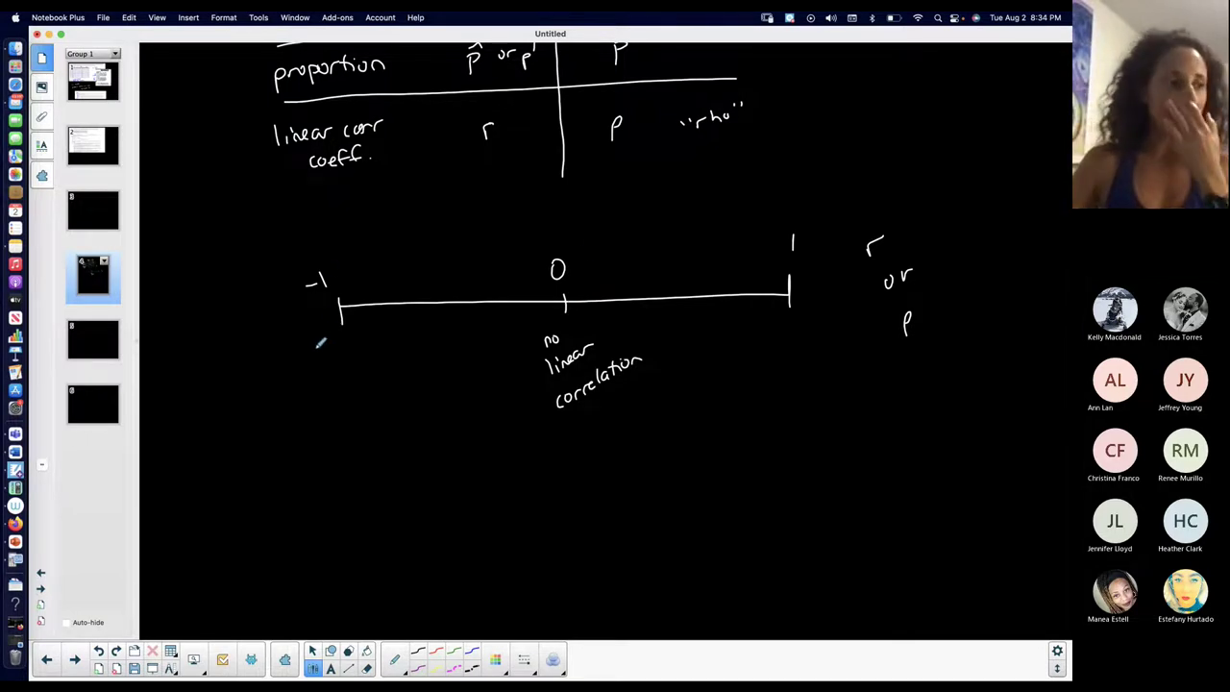
# Step: Handwrite 'strong positive linear correlation' under 1 and 'strong' at the -1 end, undoing a bad attempt
pyautogui.moveTo(252, 371)
pyautogui.mouseDown()
pyautogui.moveTo(290, 340)
pyautogui.moveTo(309, 341)
pyautogui.moveTo(267, 365)
pyautogui.moveTo(320, 335)
pyautogui.moveTo(280, 379)
pyautogui.moveTo(300, 387)
pyautogui.moveTo(327, 369)
pyautogui.moveTo(316, 413)
pyautogui.moveTo(366, 354)
pyautogui.mouseUp()
pyautogui.press('super+z')
pyautogui.press('super+z')
pyautogui.press('super+z')
pyautogui.press('super+z')
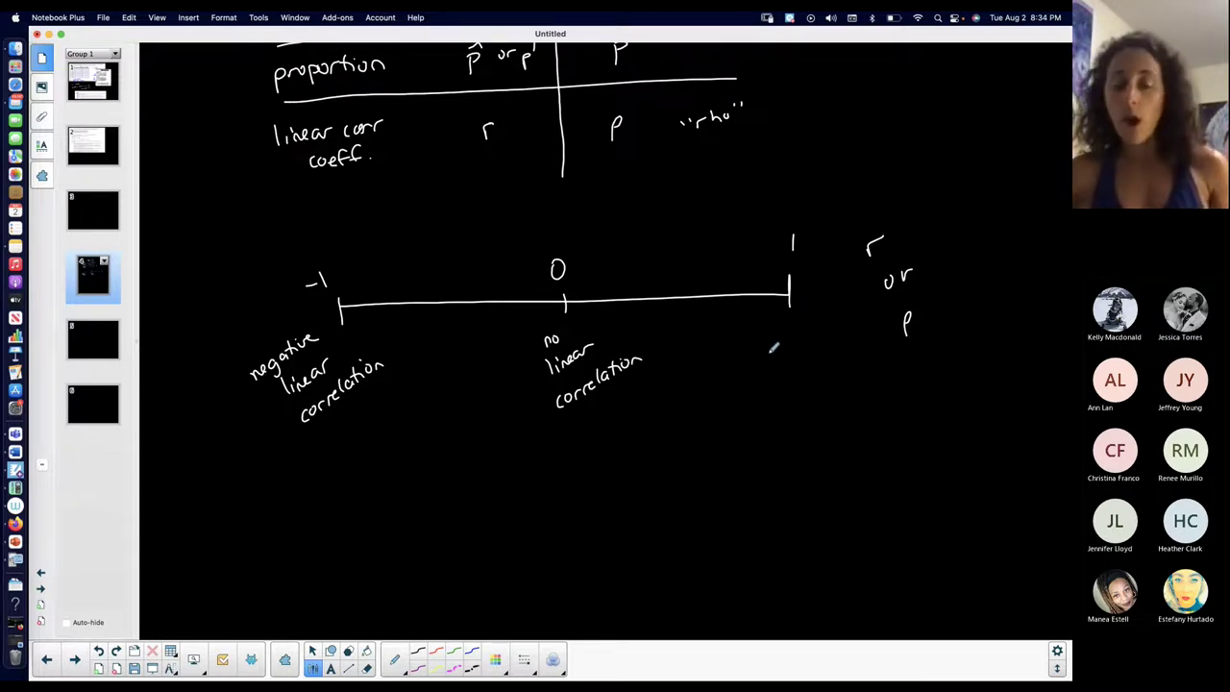
pyautogui.moveTo(780, 344)
pyautogui.mouseDown()
pyautogui.moveTo(788, 358)
pyautogui.moveTo(847, 306)
pyautogui.moveTo(817, 365)
pyautogui.moveTo(822, 352)
pyautogui.moveTo(850, 357)
pyautogui.mouseUp()
pyautogui.moveTo(828, 385)
pyautogui.mouseDown()
pyautogui.moveTo(825, 394)
pyautogui.moveTo(913, 357)
pyautogui.mouseUp()
pyautogui.moveTo(789, 309)
pyautogui.mouseDown()
pyautogui.moveTo(781, 325)
pyautogui.moveTo(818, 309)
pyautogui.mouseUp()
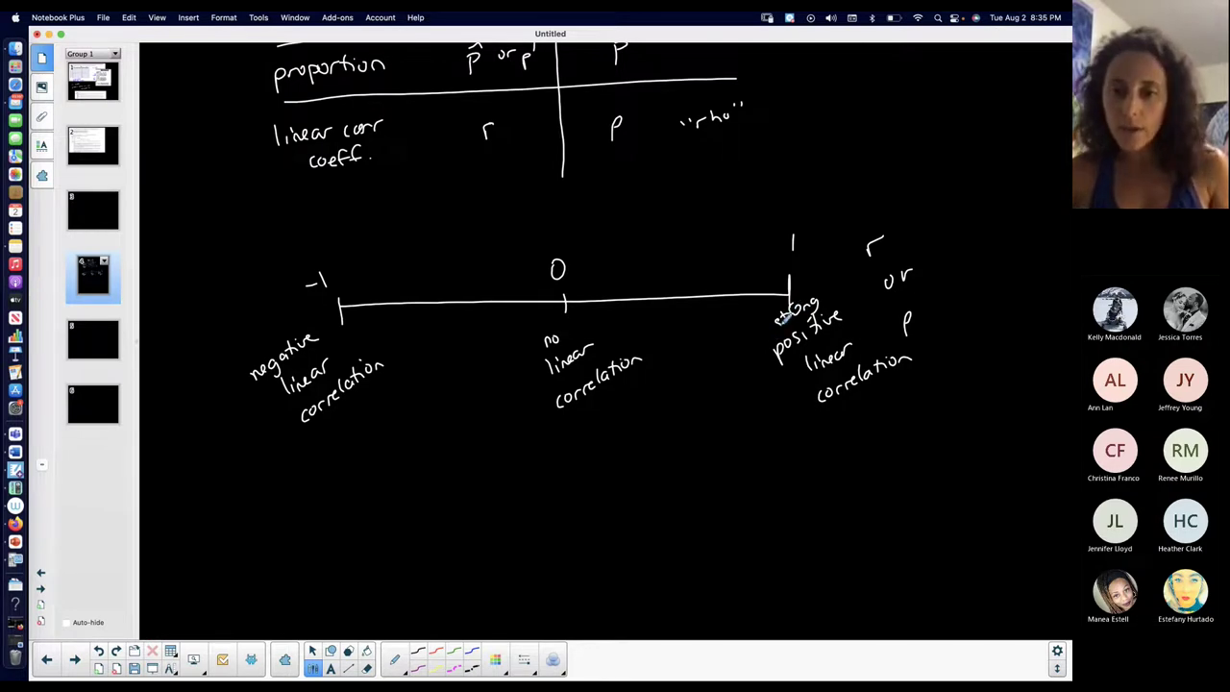
pyautogui.moveTo(248, 338)
pyautogui.mouseDown()
pyautogui.moveTo(240, 354)
pyautogui.moveTo(255, 351)
pyautogui.mouseUp()
pyautogui.moveTo(249, 342)
pyautogui.mouseDown()
pyautogui.moveTo(275, 329)
pyautogui.moveTo(269, 342)
pyautogui.mouseUp()
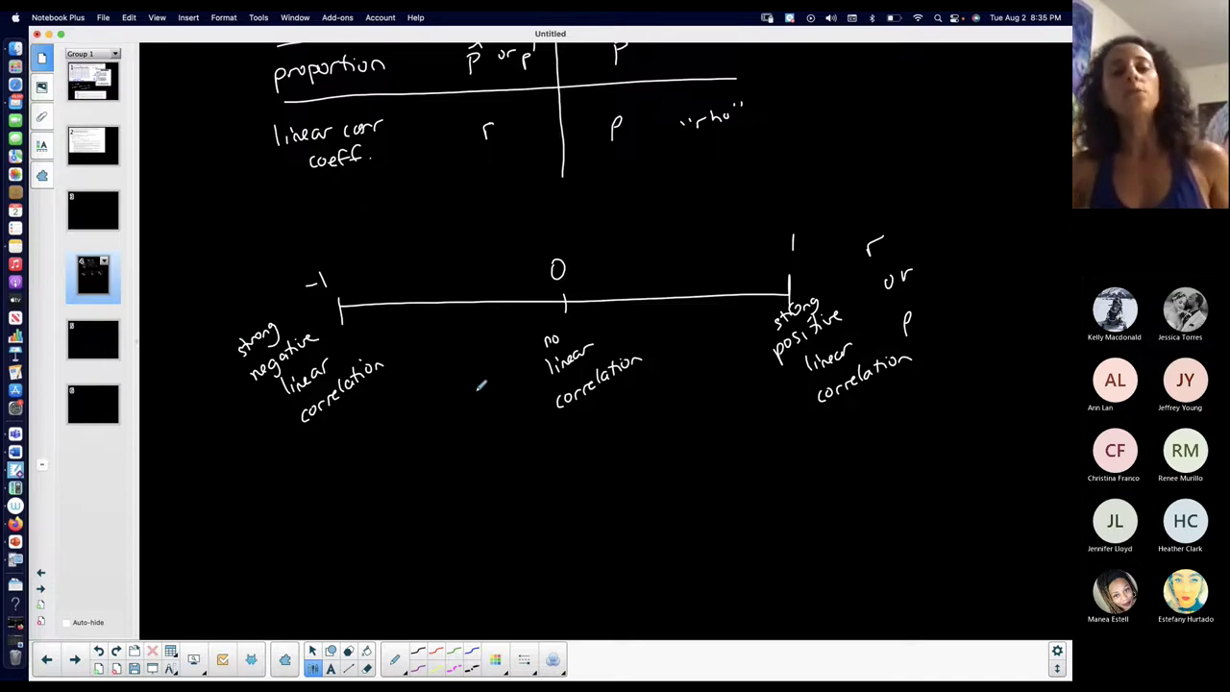
# Step: Go to page 1 with the driver-age LinRegTTest worksheet, then switch to TI-SmartView CE
pyautogui.click(120, 83)
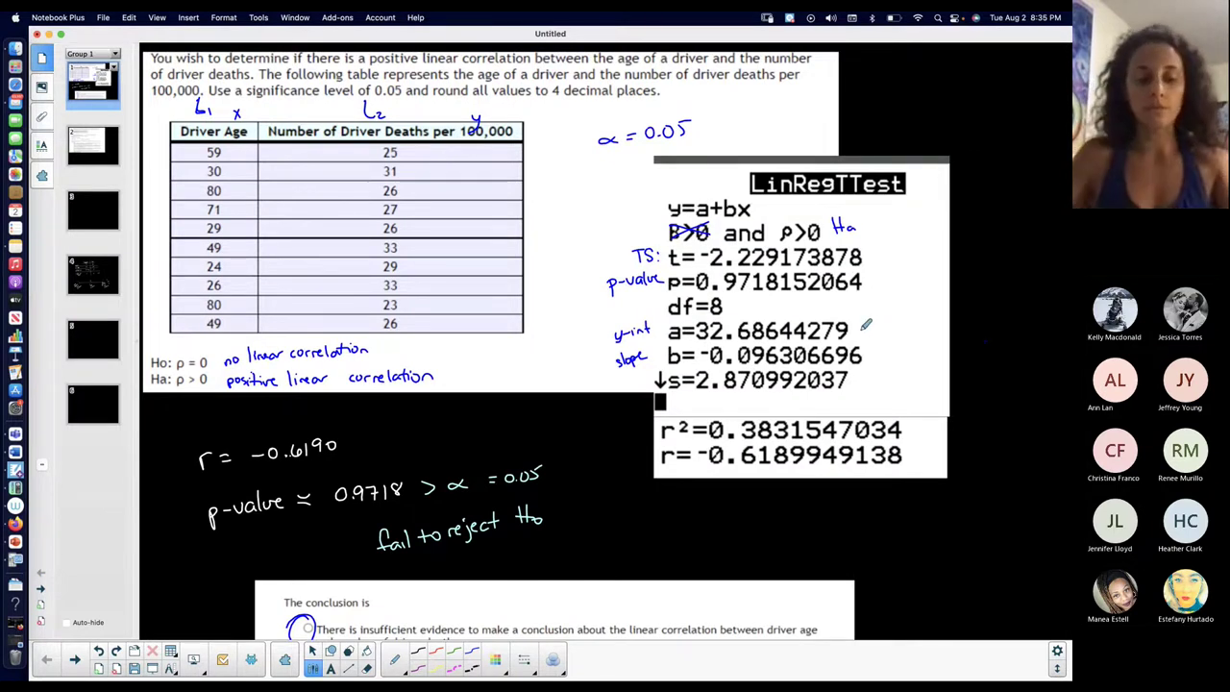
pyautogui.press('super+Tab')
pyautogui.press('super+Tab')
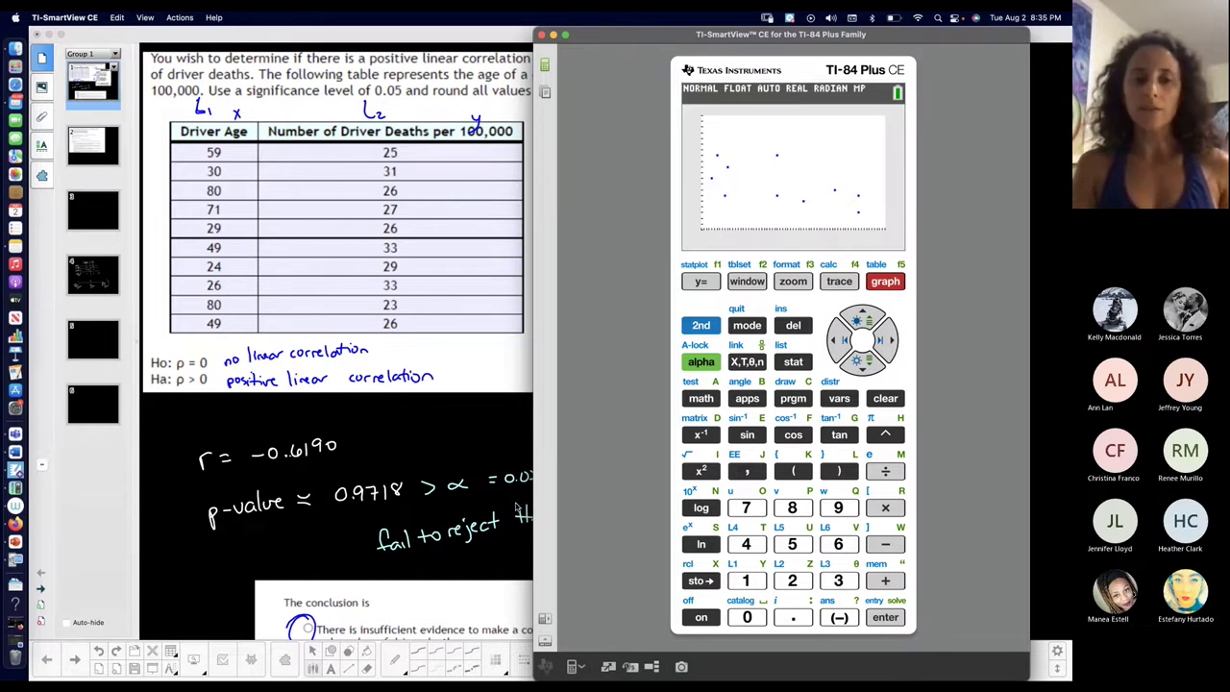
# Step: Quit the scatter plot in TI-SmartView CE with 2nd + mode to reach the blank home screen
pyautogui.click(317, 422)
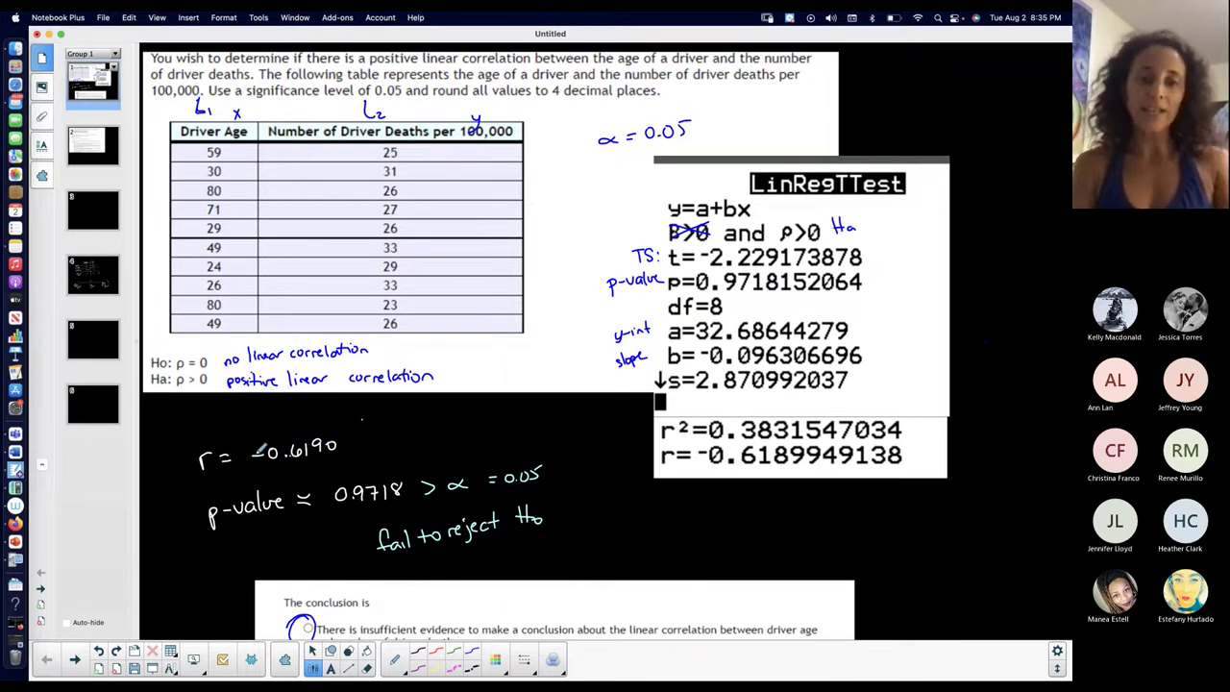
pyautogui.press('super+Tab')
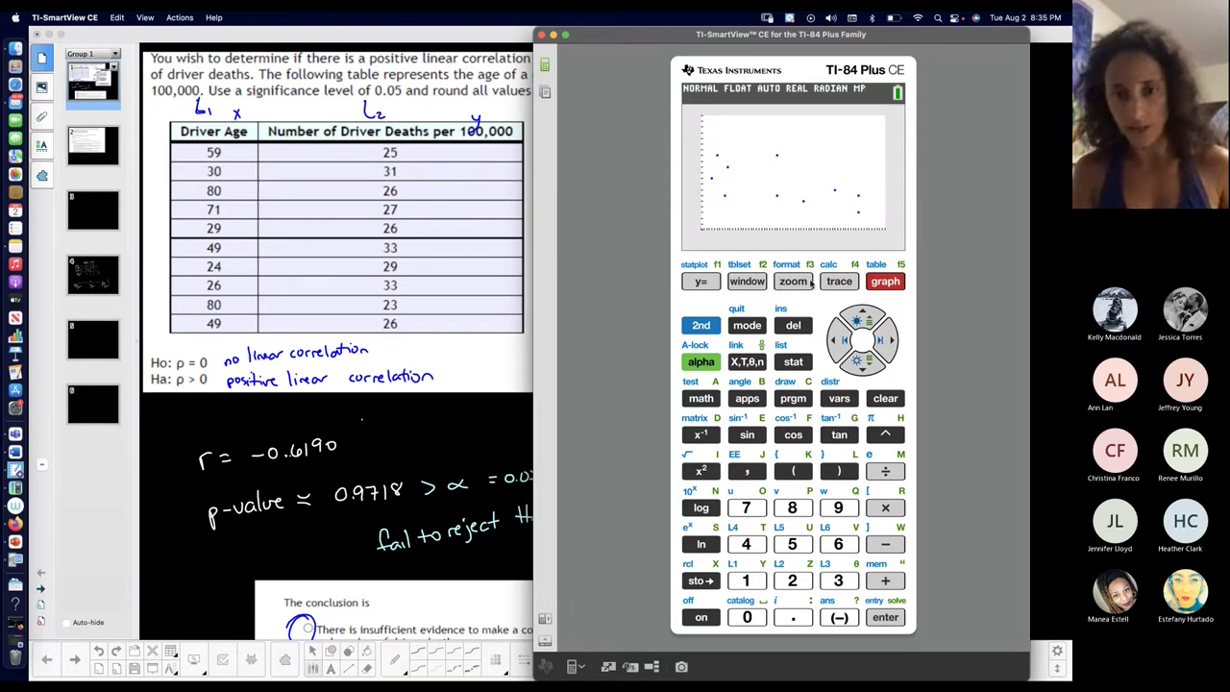
pyautogui.click(701, 325)
pyautogui.click(747, 325)
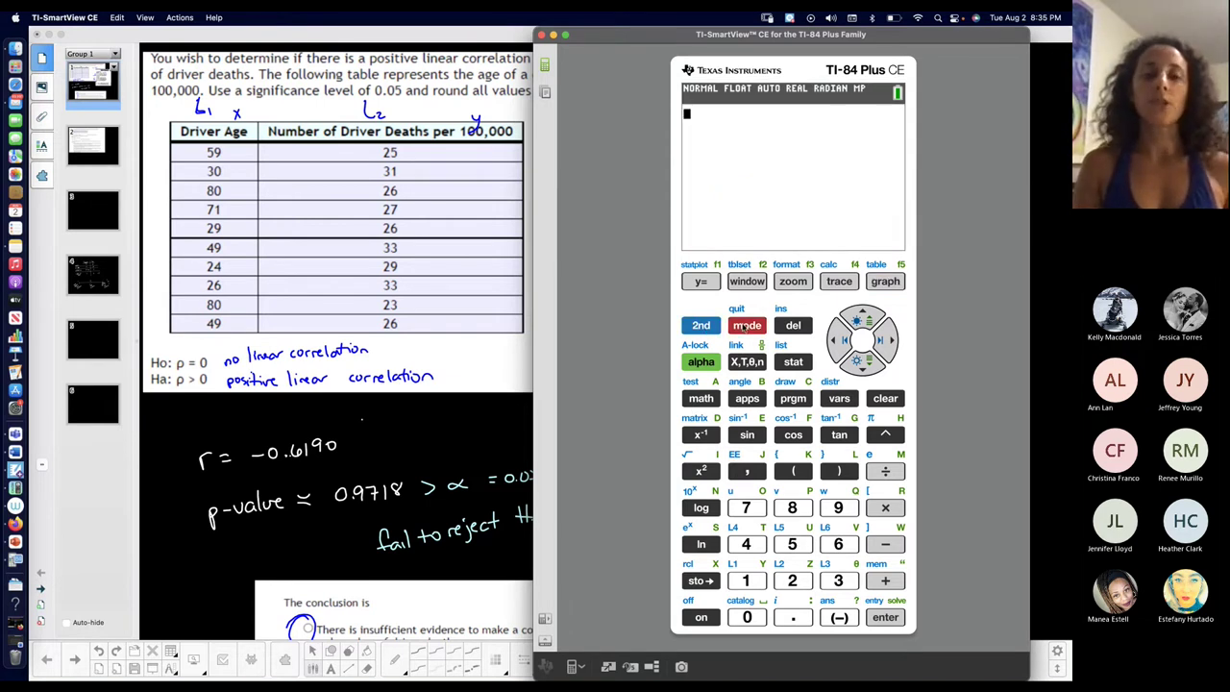
# Step: Go to page 4 with the symbol table and number line in Notebook Plus
pyautogui.click(91, 279)
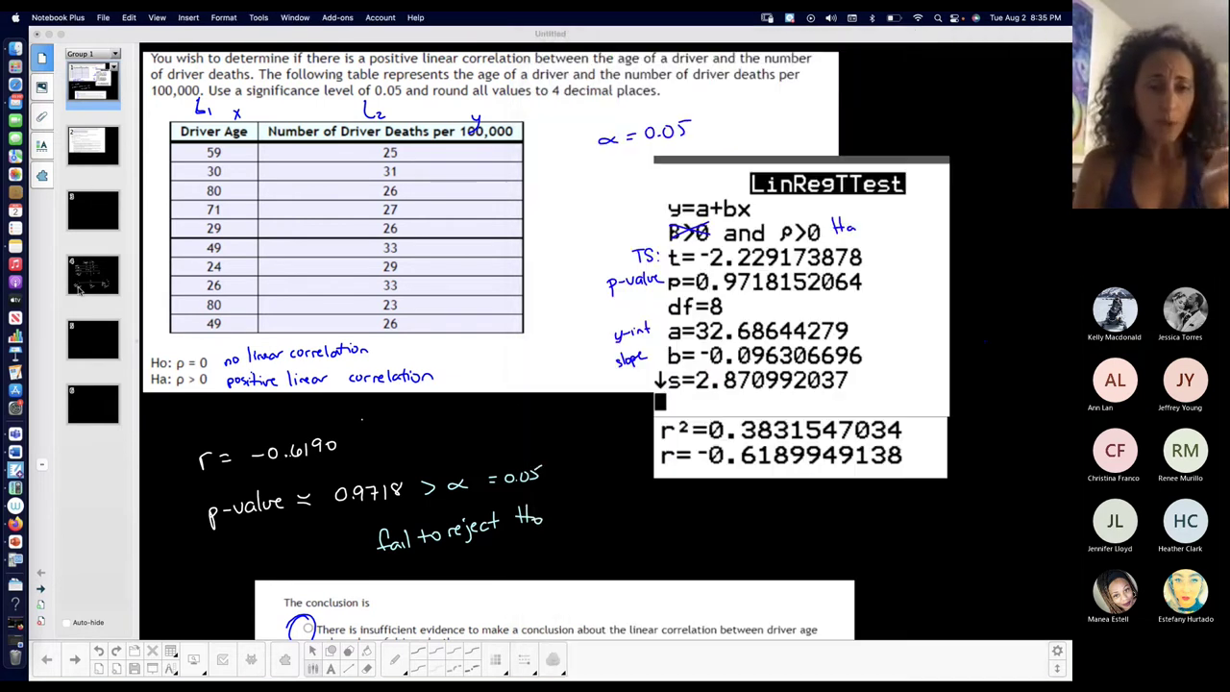
pyautogui.click(93, 276)
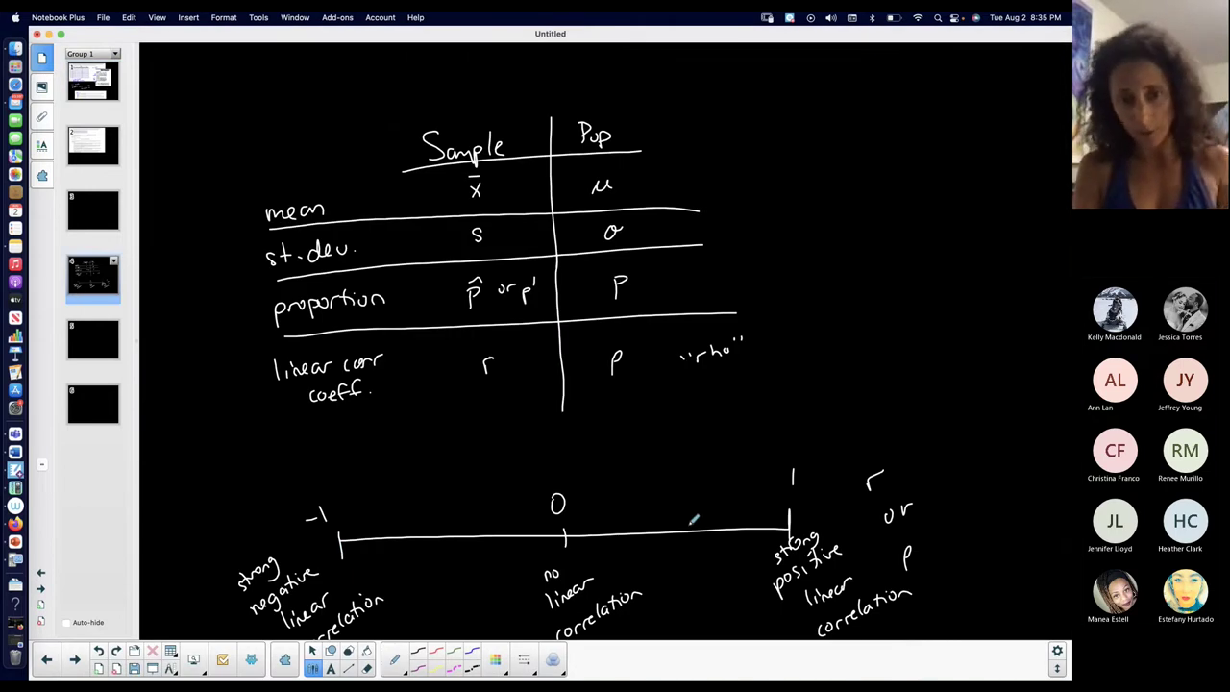
pyautogui.scroll(-3, 693, 520)
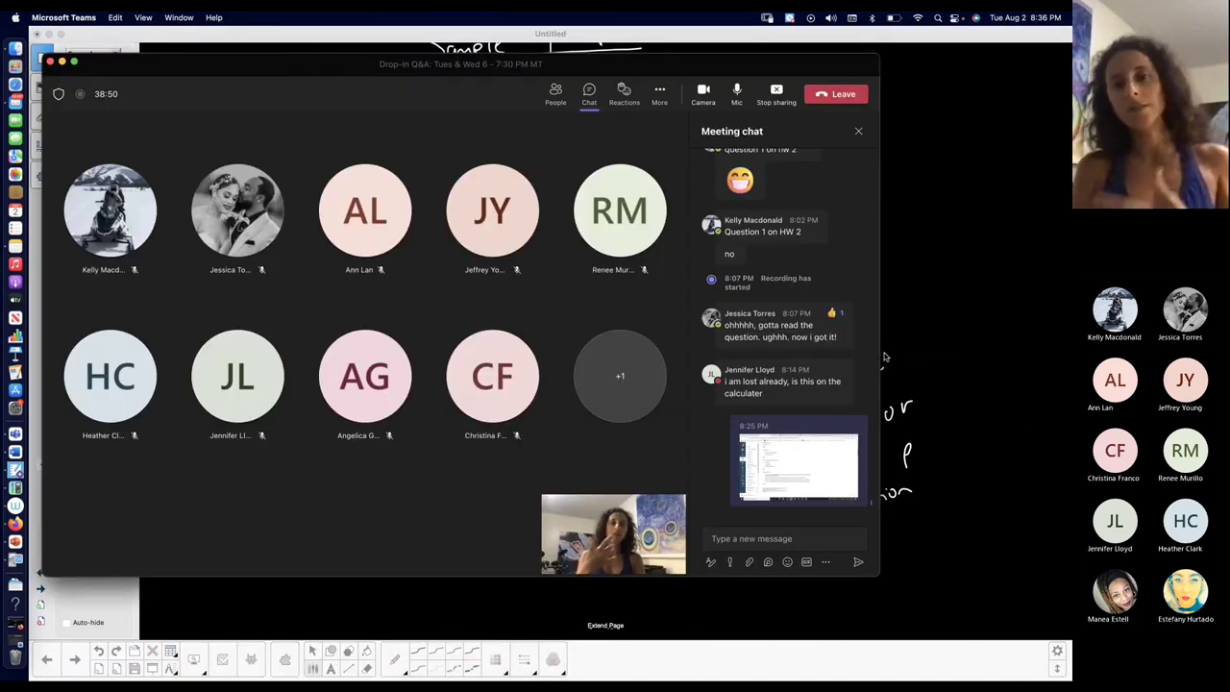
# Step: Choose Stop recording from the More menu in Microsoft Teams
pyautogui.press('super+Tab')
pyautogui.click(659, 93)
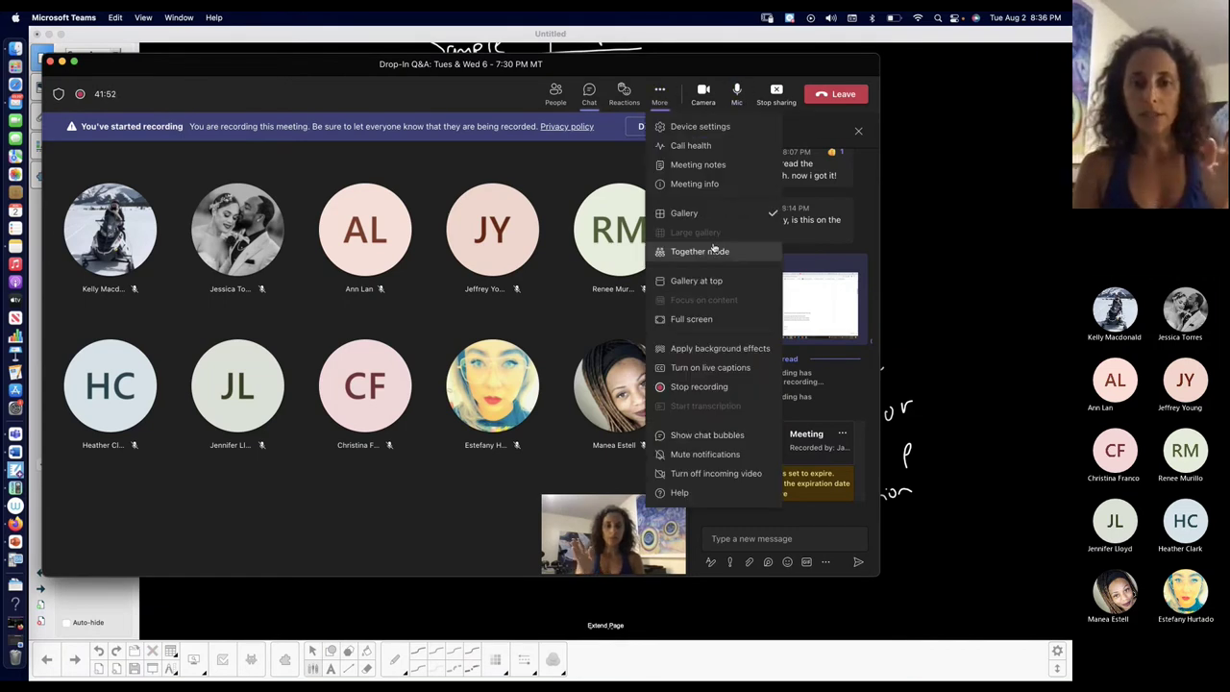
pyautogui.click(700, 388)
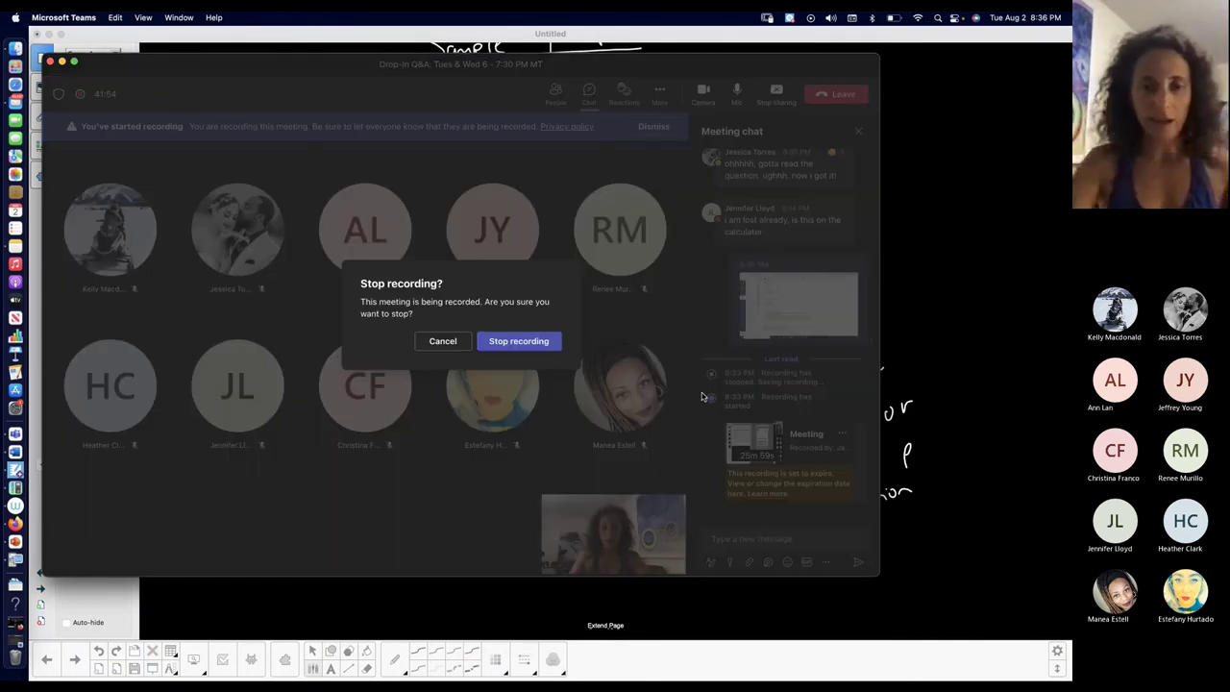